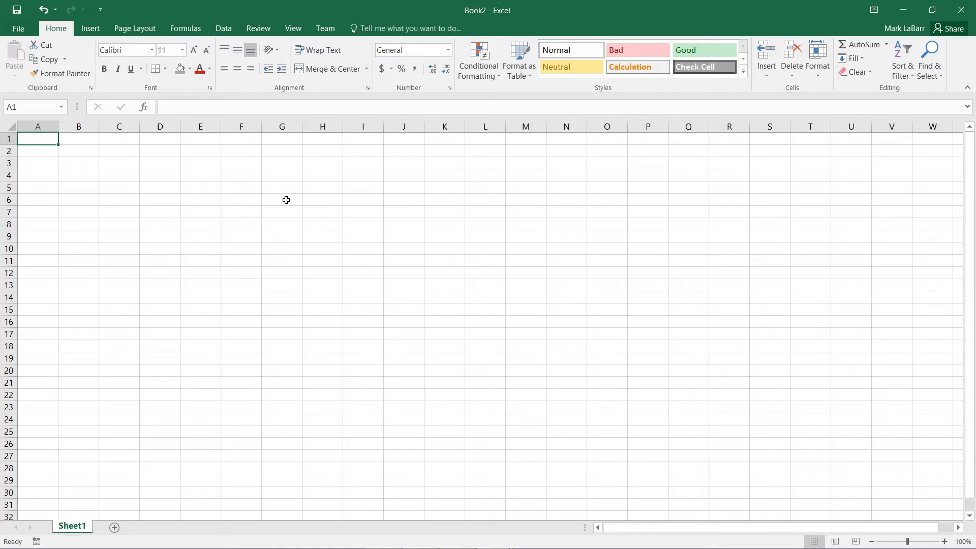
# Step: Search the New-workbook templates for "budget" and preview the Personal Budget template
pyautogui.click(19, 28)
pyautogui.click(21, 77)
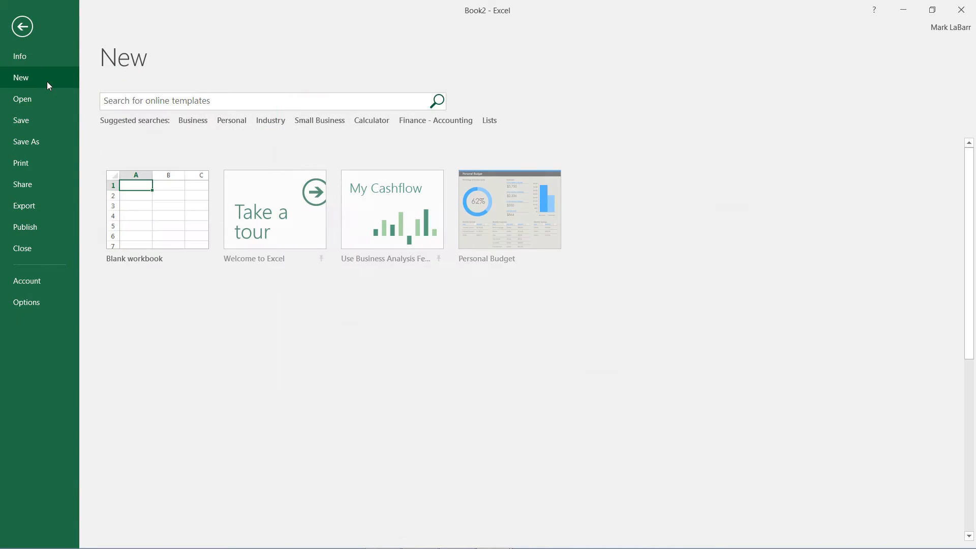
pyautogui.click(202, 100)
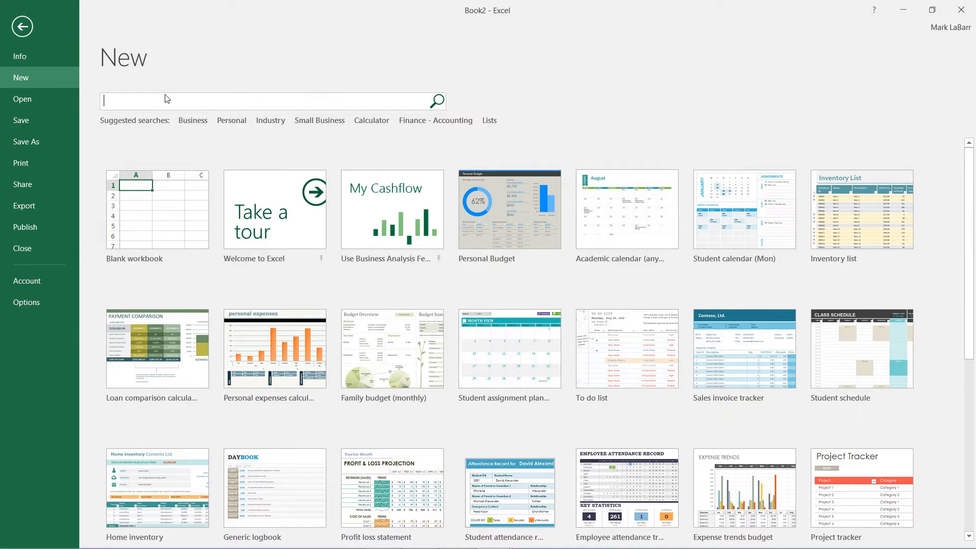
pyautogui.write('budget')
pyautogui.press('Return')
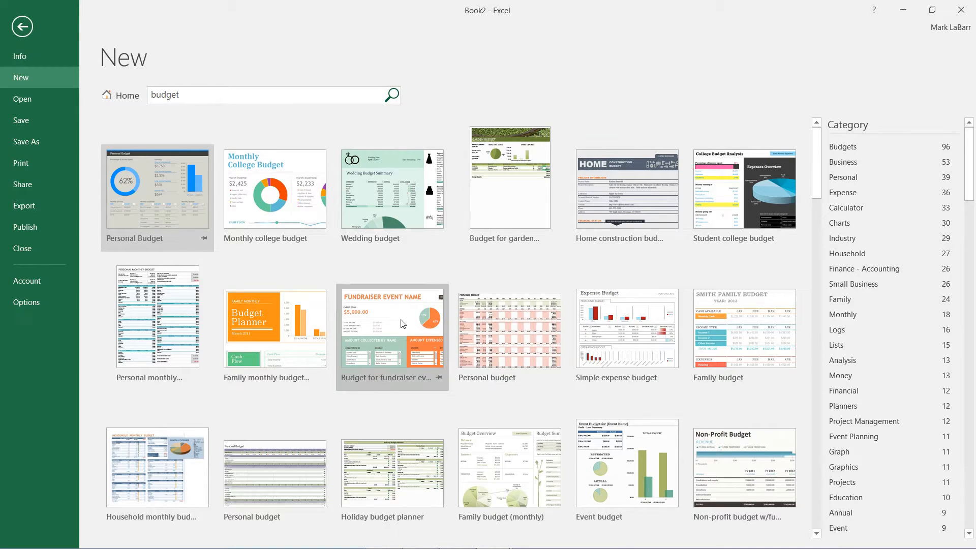
pyautogui.click(164, 164)
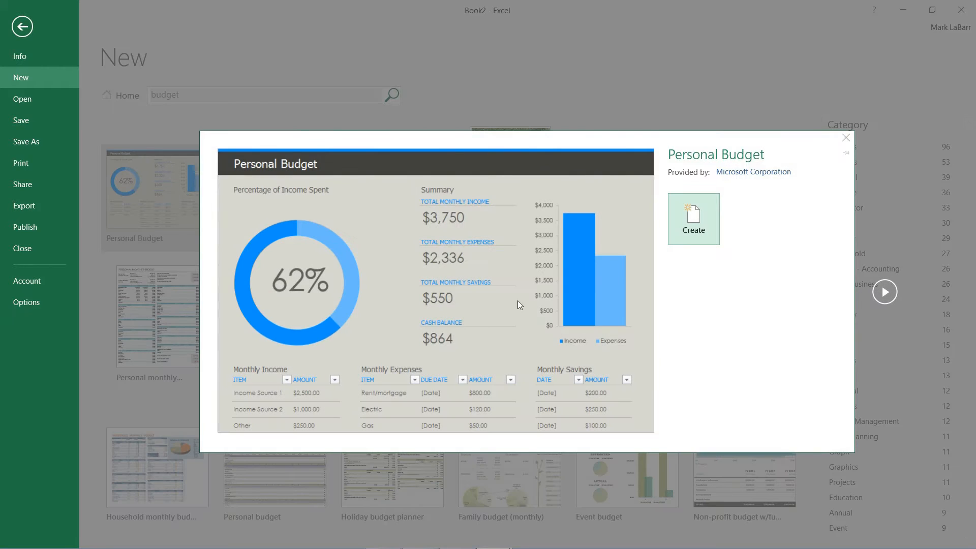
pyautogui.press('Escape')
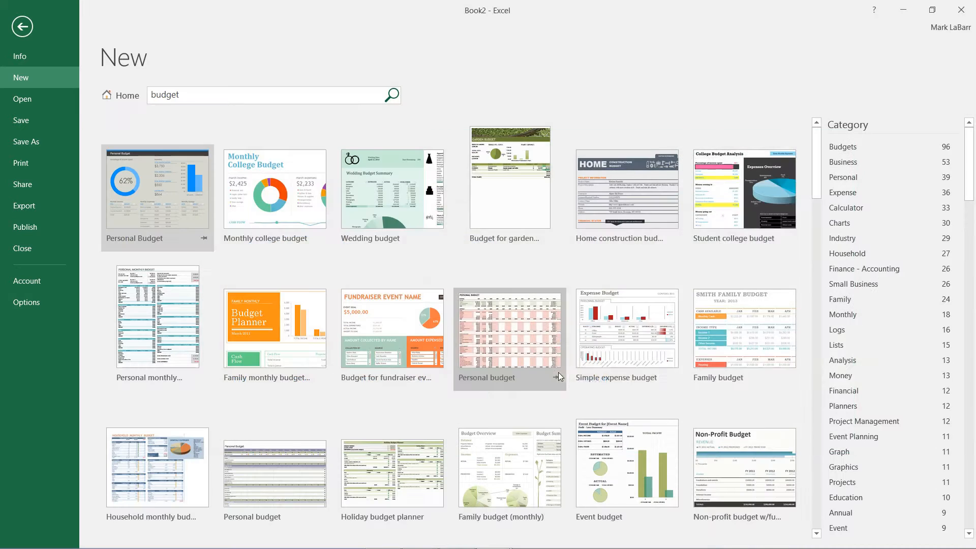
# Step: Create a workbook from the Family budget template and review the Monthly Cash row and its sparkline
pyautogui.click(725, 333)
pyautogui.click(673, 306)
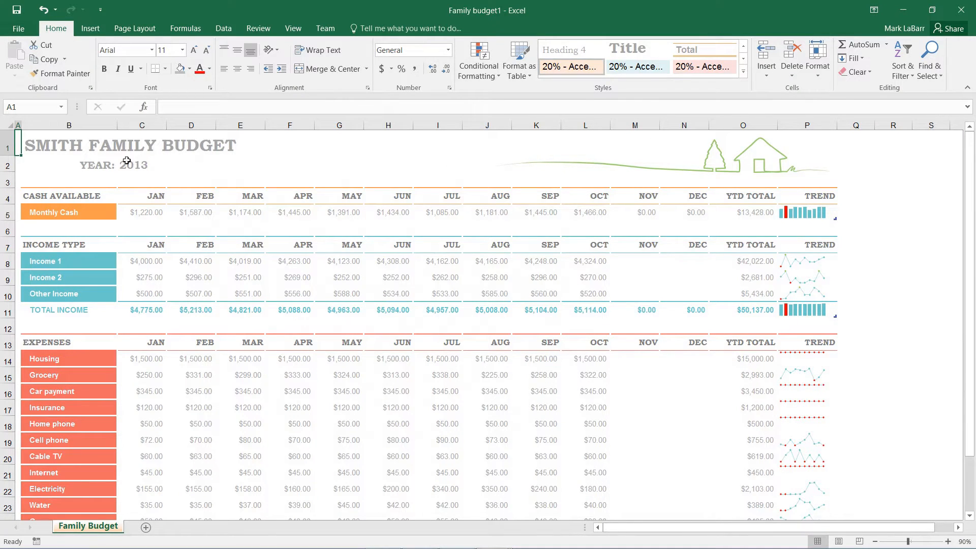
pyautogui.scroll(-5, 99, 176)
pyautogui.scroll(2, 94, 192)
pyautogui.scroll(2, 94, 194)
pyautogui.scroll(3, 94, 194)
pyautogui.moveTo(142, 212); pyautogui.dragTo(642, 217)
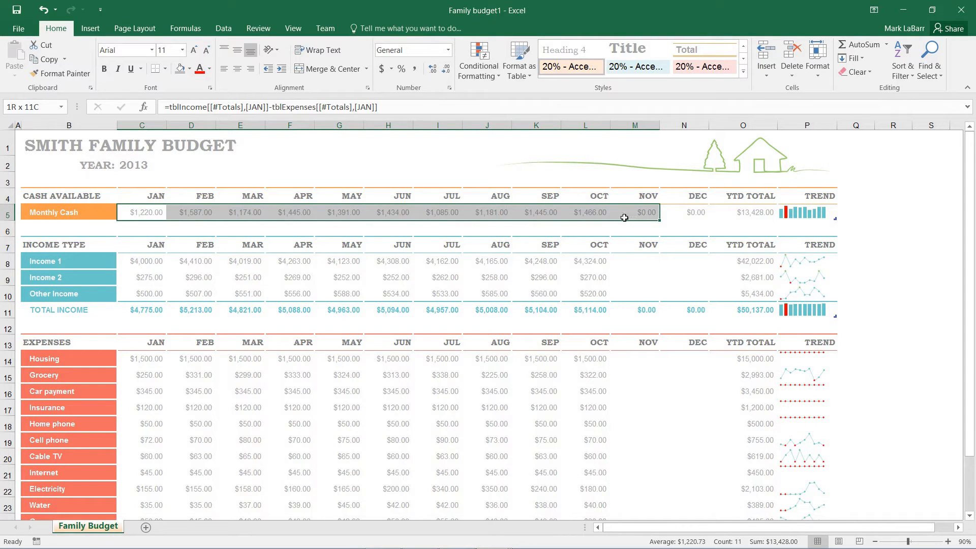
pyautogui.moveTo(615, 217)
pyautogui.mouseDown()
pyautogui.moveTo(595, 212)
pyautogui.moveTo(690, 213)
pyautogui.mouseUp()
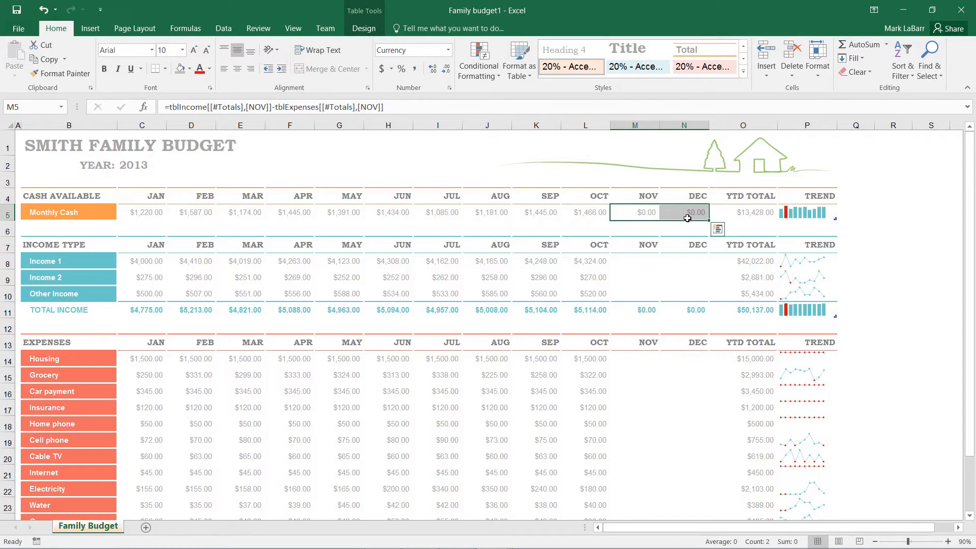
pyautogui.click(787, 213)
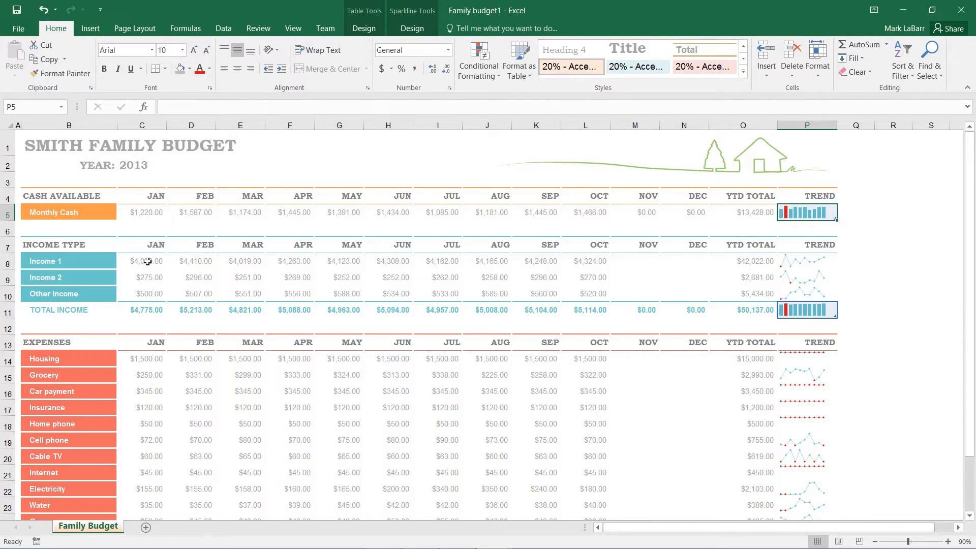
# Step: Review the Income 1, Income 2, Other Income, TOTAL INCOME rows and the Housing amount for JAN
pyautogui.moveTo(147, 261)
pyautogui.mouseDown()
pyautogui.moveTo(603, 263)
pyautogui.moveTo(596, 259)
pyautogui.mouseUp()
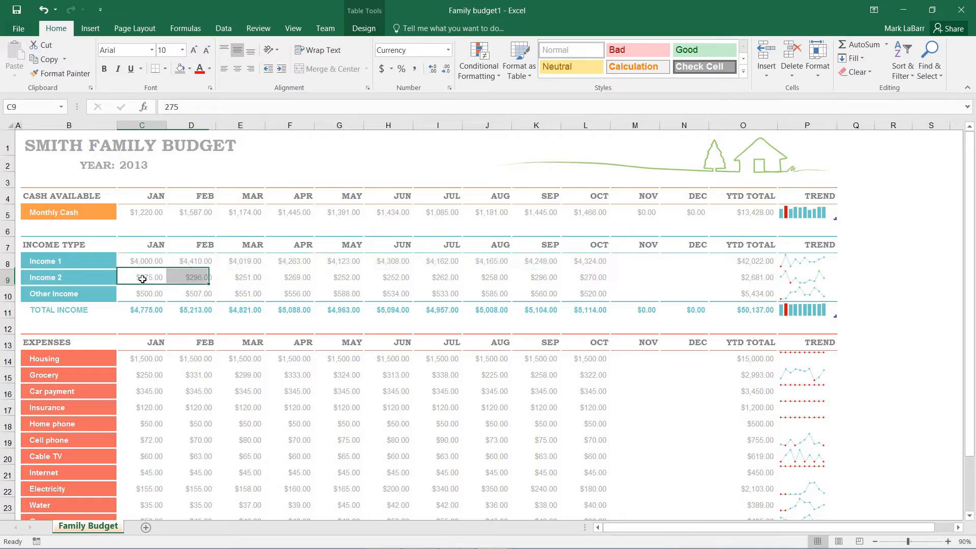
pyautogui.moveTo(135, 280); pyautogui.dragTo(591, 278)
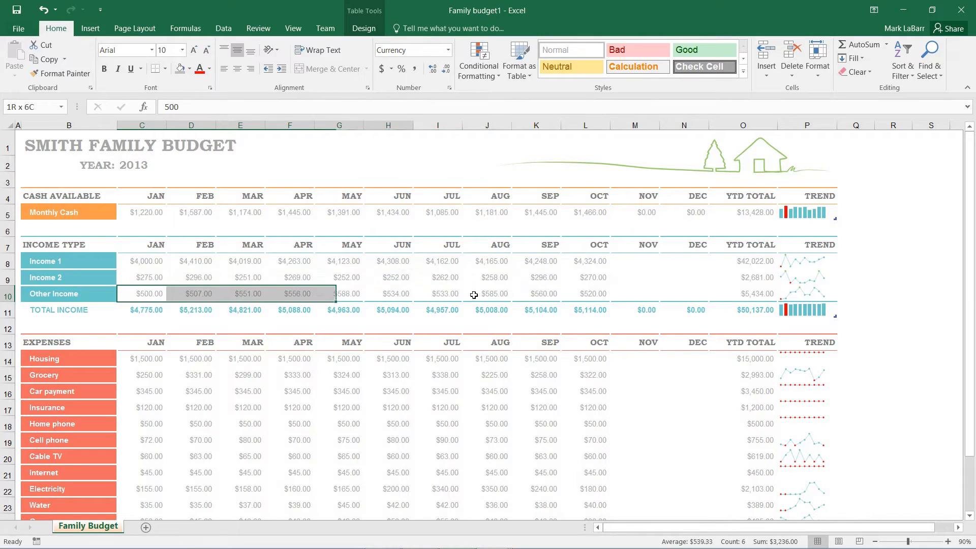
pyautogui.moveTo(145, 296); pyautogui.dragTo(591, 295)
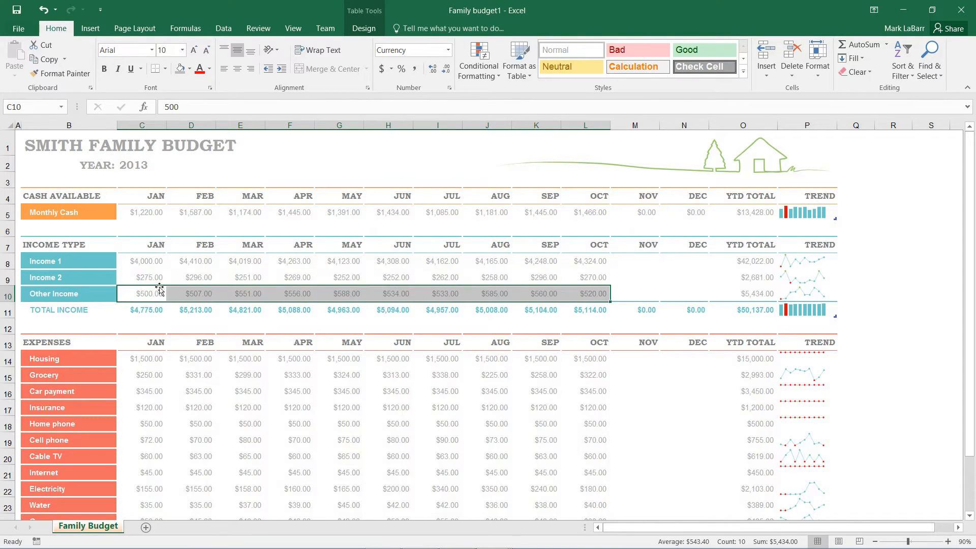
pyautogui.moveTo(148, 278); pyautogui.dragTo(591, 277)
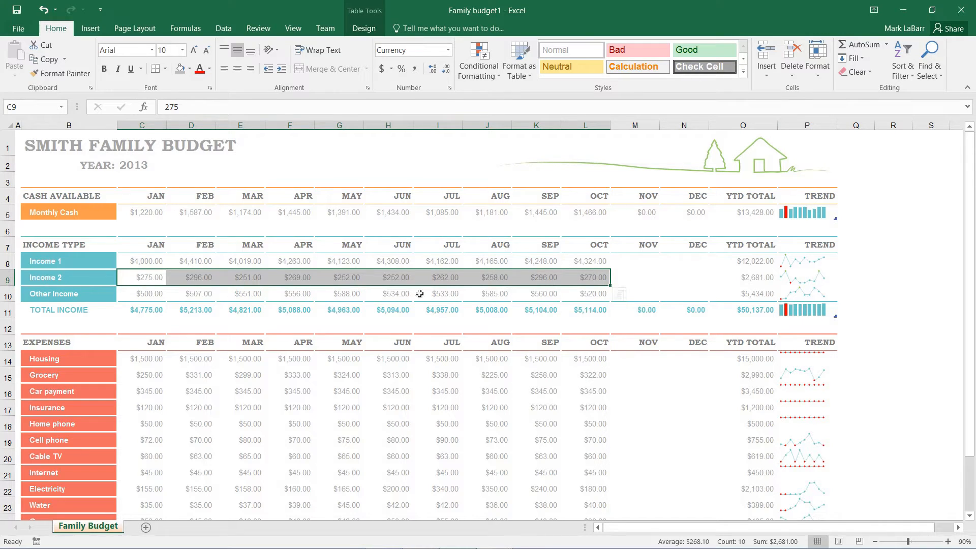
pyautogui.moveTo(137, 311); pyautogui.dragTo(194, 311)
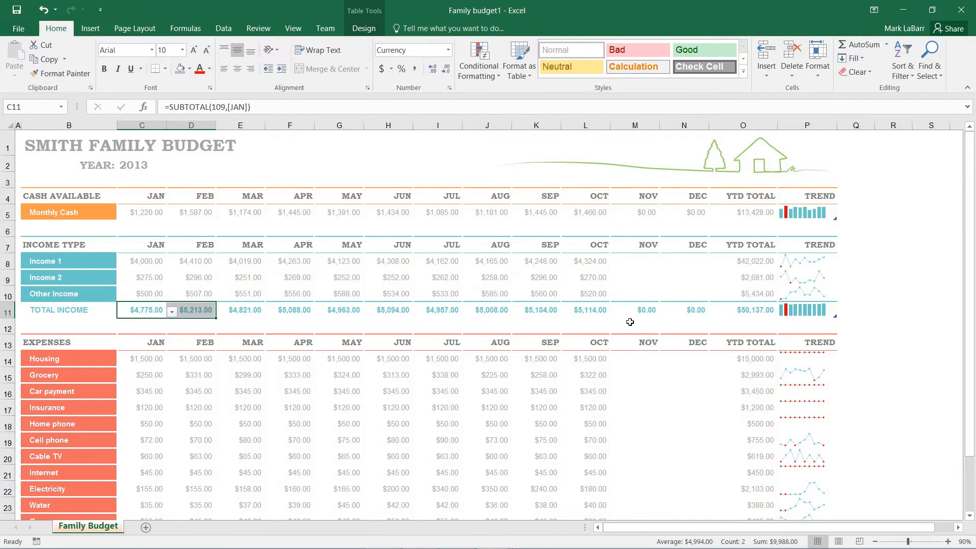
pyautogui.click(145, 359)
pyautogui.scroll(-1, 162, 357)
pyautogui.scroll(-3, 161, 355)
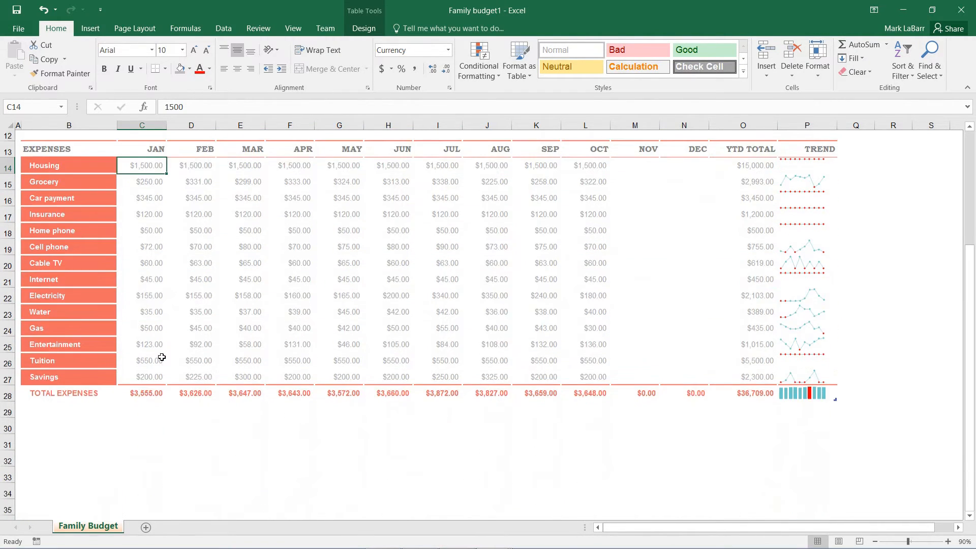
pyautogui.scroll(2, 152, 305)
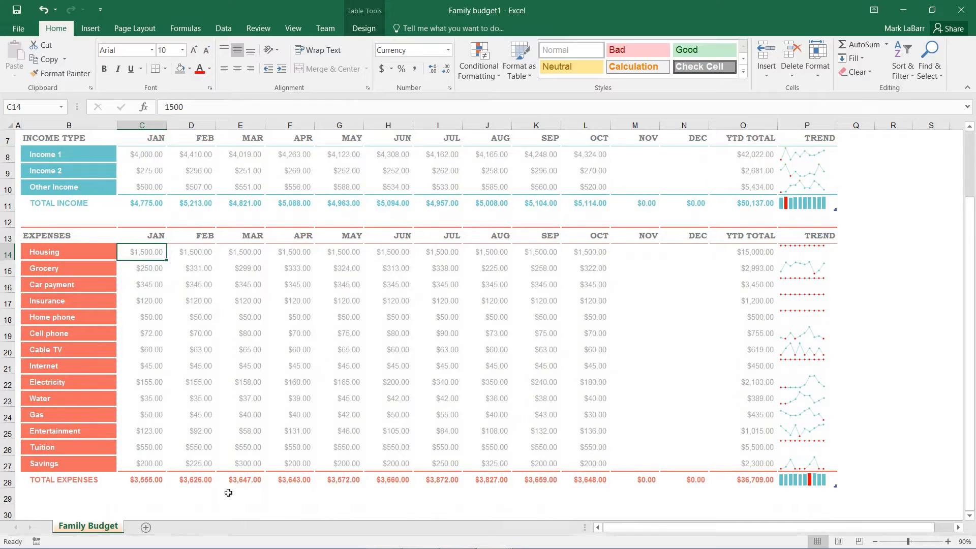
pyautogui.scroll(-6, 719, 482)
pyautogui.scroll(3, 719, 482)
pyautogui.scroll(3, 719, 481)
pyautogui.scroll(3, 755, 473)
pyautogui.scroll(1, 686, 343)
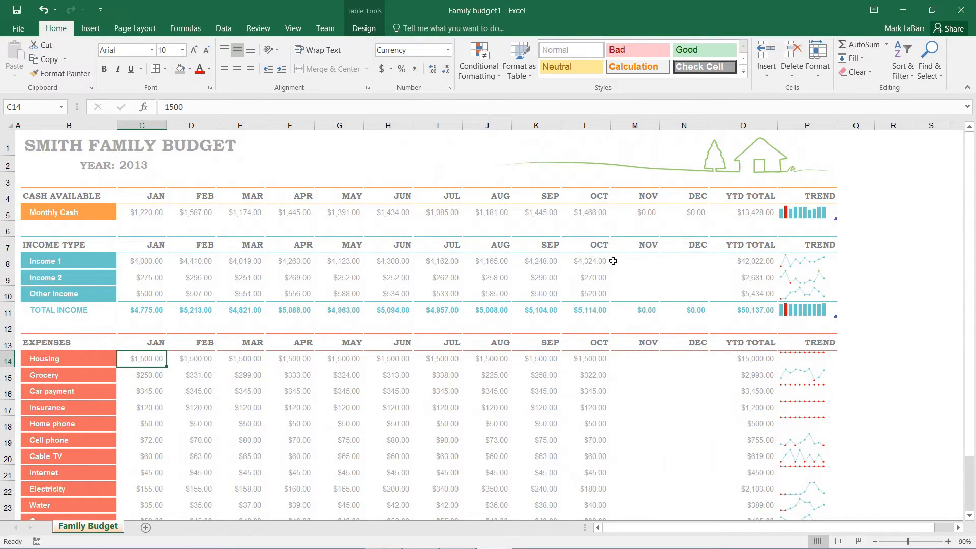
# Step: Browse the New-workbook templates and preview the personal expenses calculator
pyautogui.click(15, 29)
pyautogui.click(50, 94)
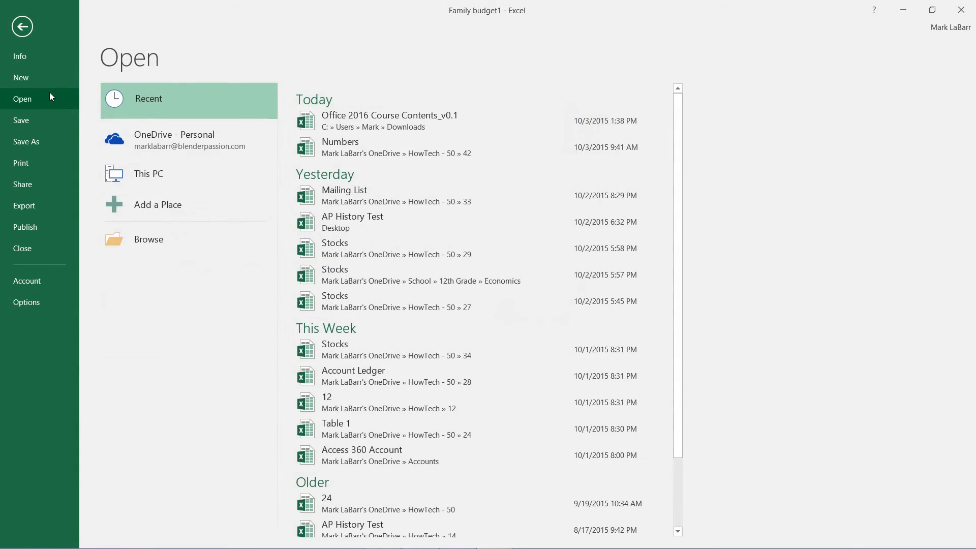
pyautogui.click(50, 78)
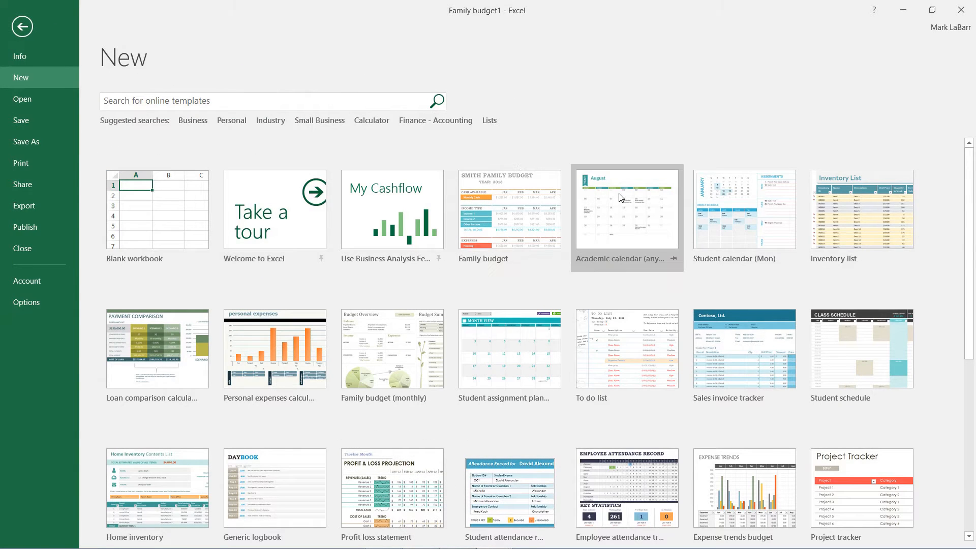
pyautogui.click(300, 314)
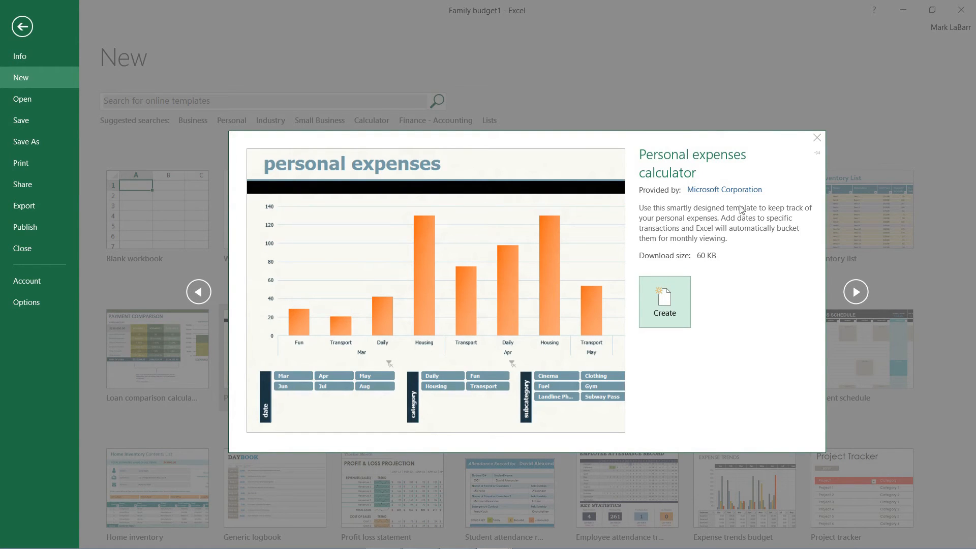
pyautogui.click(817, 139)
# Step: Search templates for "budget", skim Monthly college budget, and create a Personal Budget workbook
pyautogui.click(307, 100)
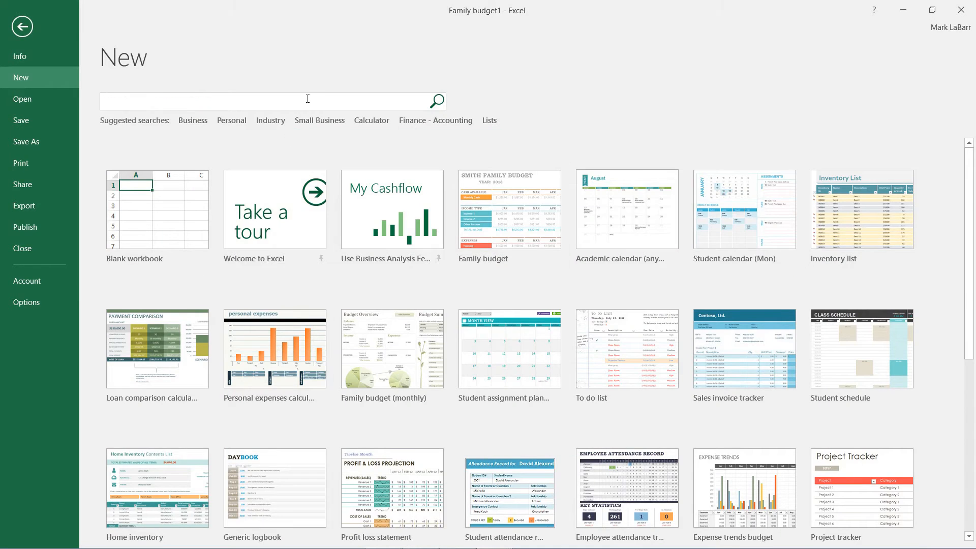
pyautogui.write('budget')
pyautogui.press('Return')
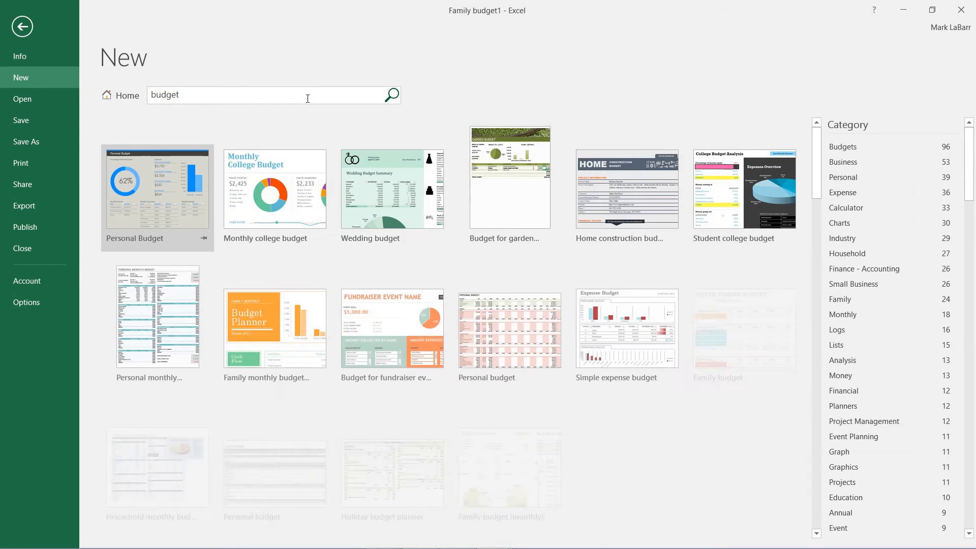
pyautogui.click(234, 191)
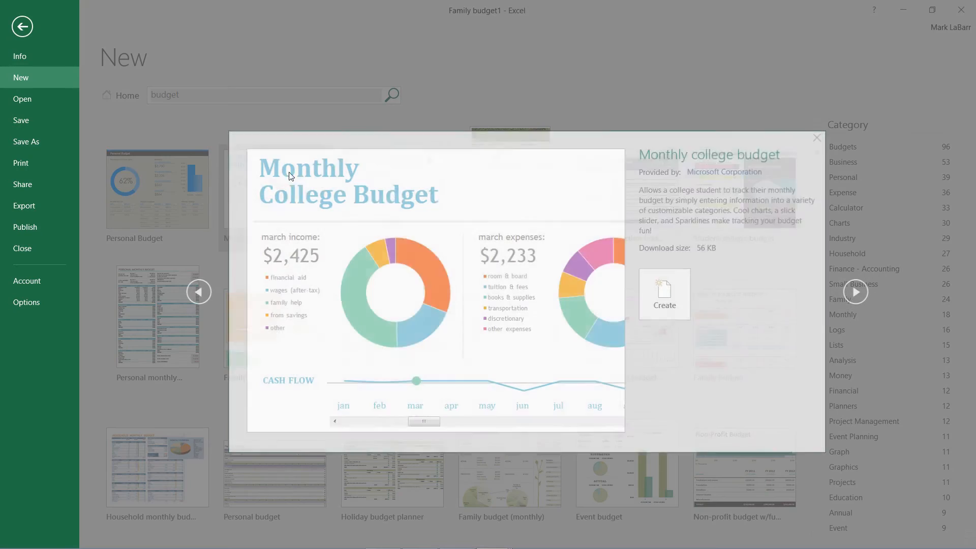
pyautogui.click(200, 189)
pyautogui.click(161, 184)
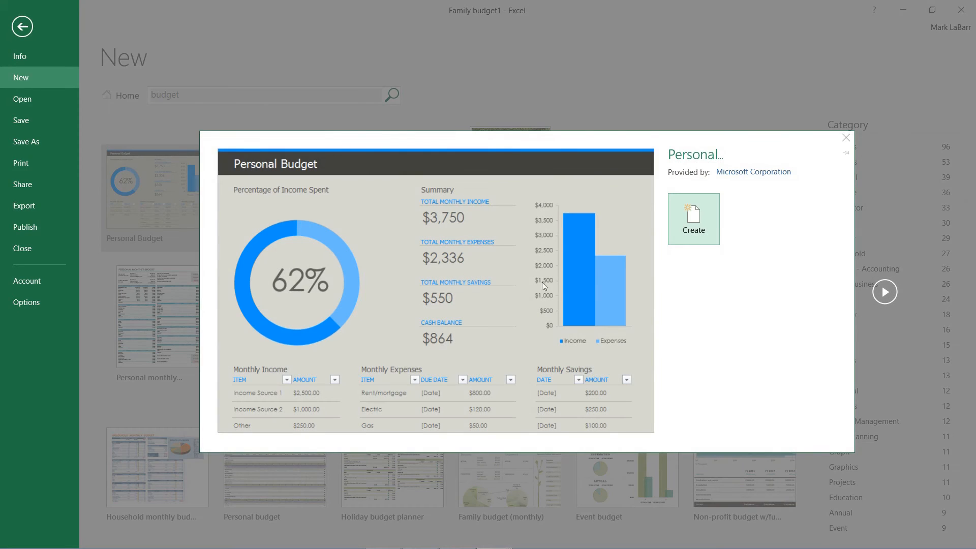
pyautogui.click(693, 218)
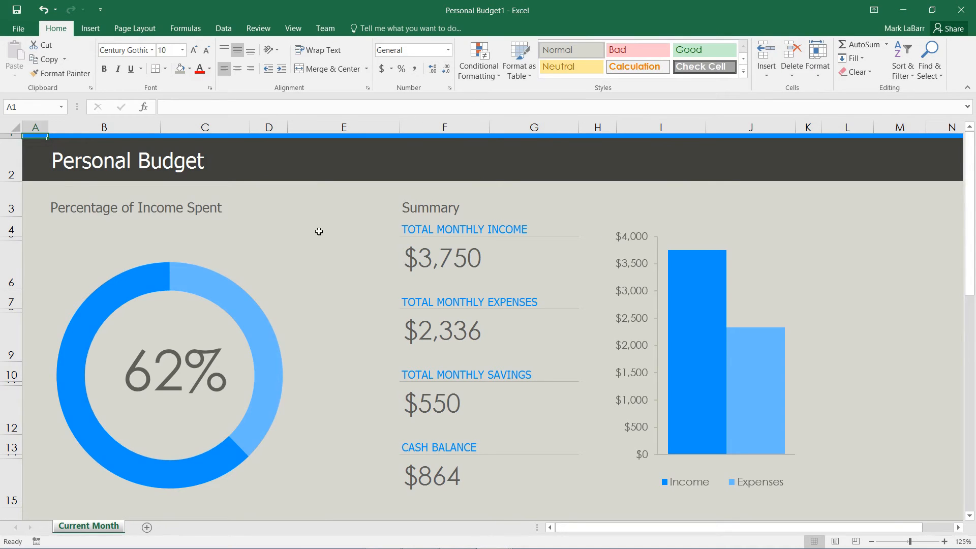
pyautogui.scroll(-5, 432, 262)
pyautogui.scroll(-2, 431, 261)
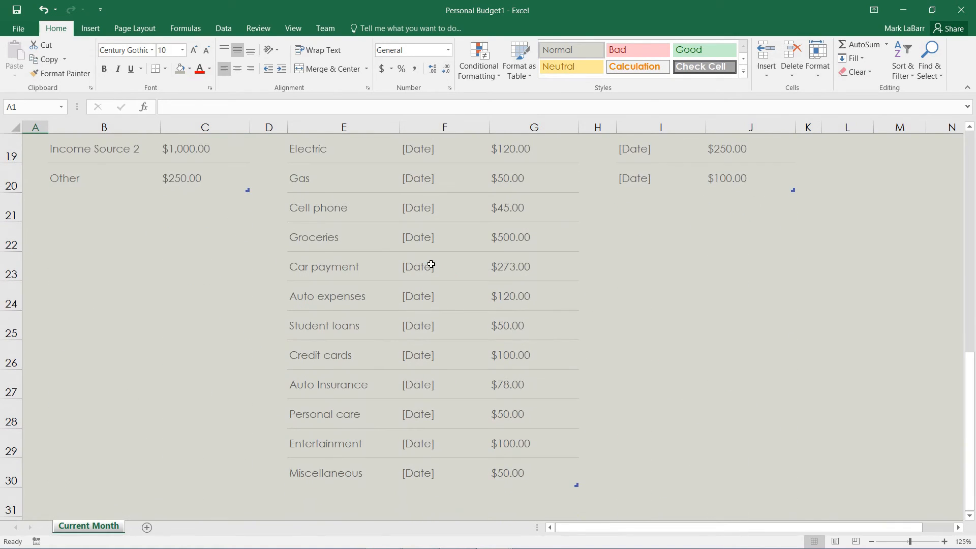
pyautogui.scroll(4, 431, 261)
pyautogui.scroll(3, 431, 261)
pyautogui.scroll(1, 431, 264)
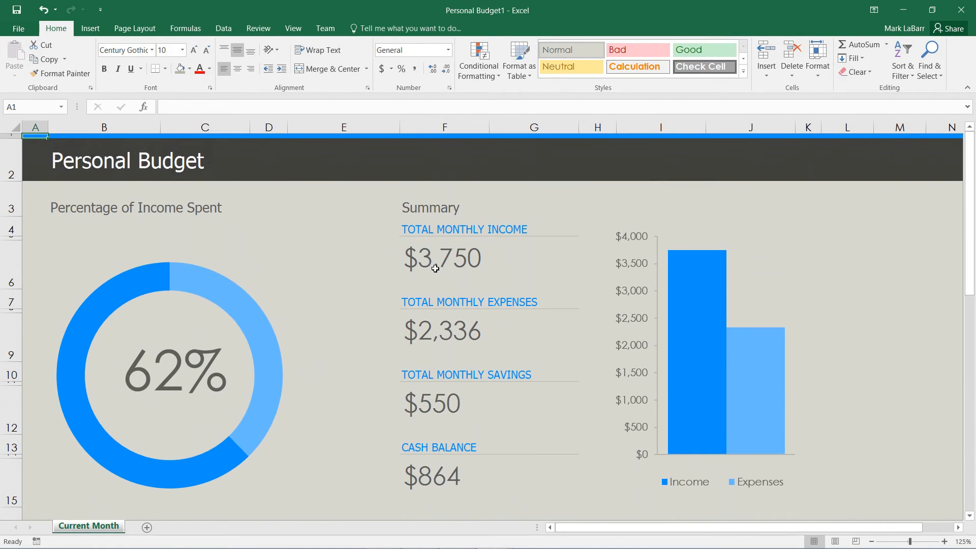
pyautogui.scroll(-2, 435, 268)
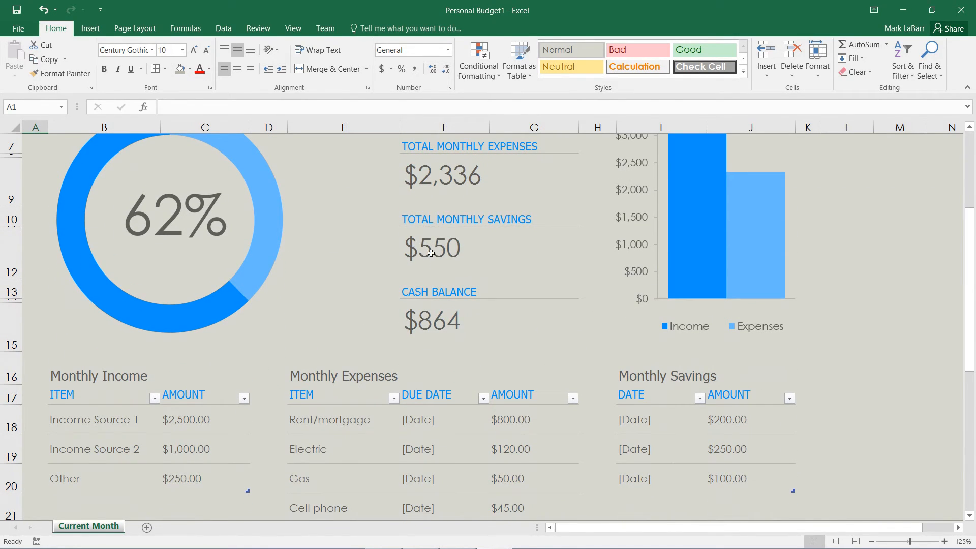
pyautogui.click(433, 320)
pyautogui.scroll(3, 447, 332)
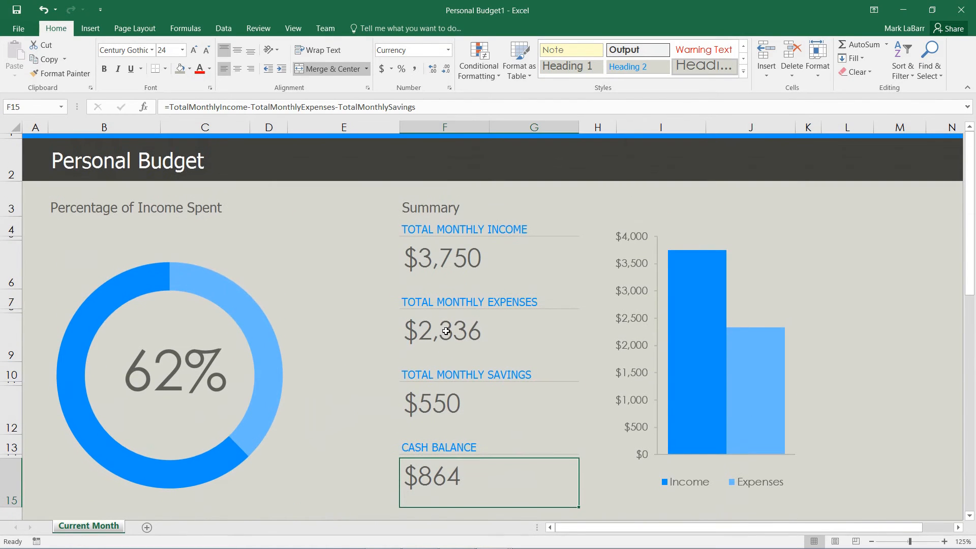
pyautogui.doubleClick(434, 327)
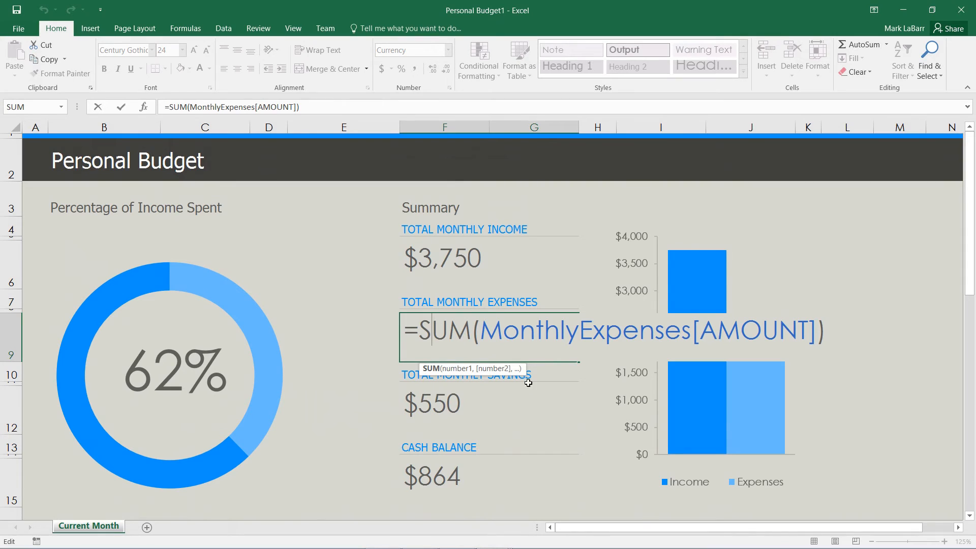
pyautogui.click(548, 403)
pyautogui.scroll(-4, 549, 403)
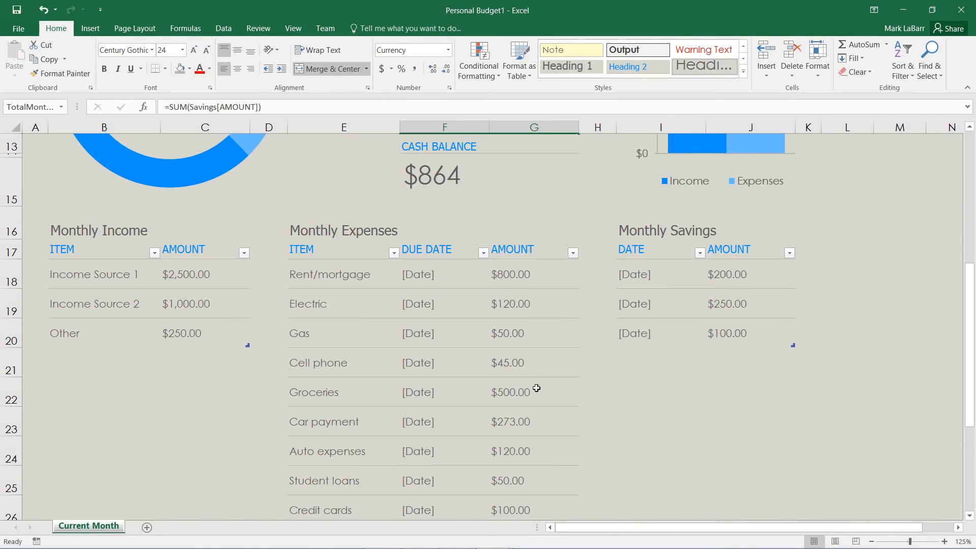
# Step: Set the Electric expense in G19 to 3000 and check the cash balance at -$2,016
pyautogui.click(521, 306)
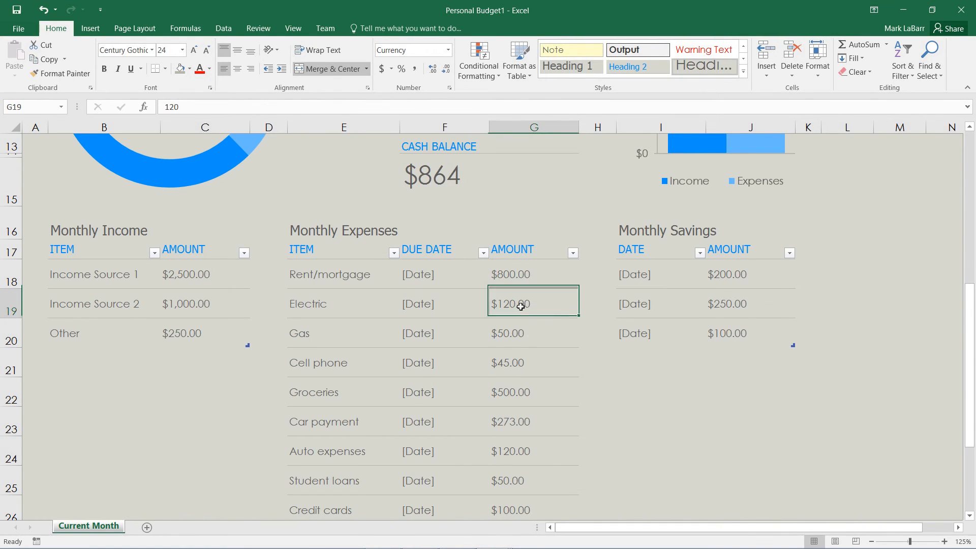
pyautogui.write('3')
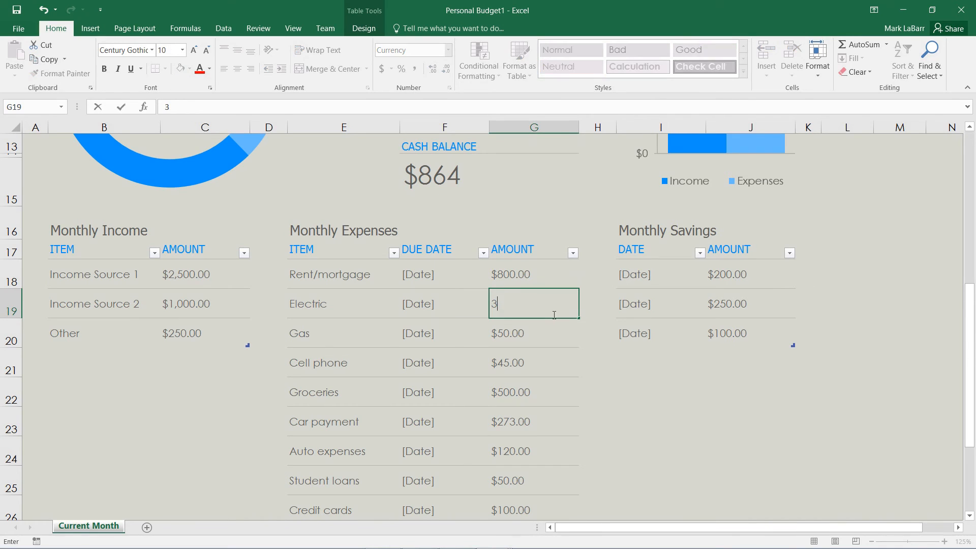
pyautogui.write('000')
pyautogui.press('Return')
pyautogui.scroll(5, 535, 305)
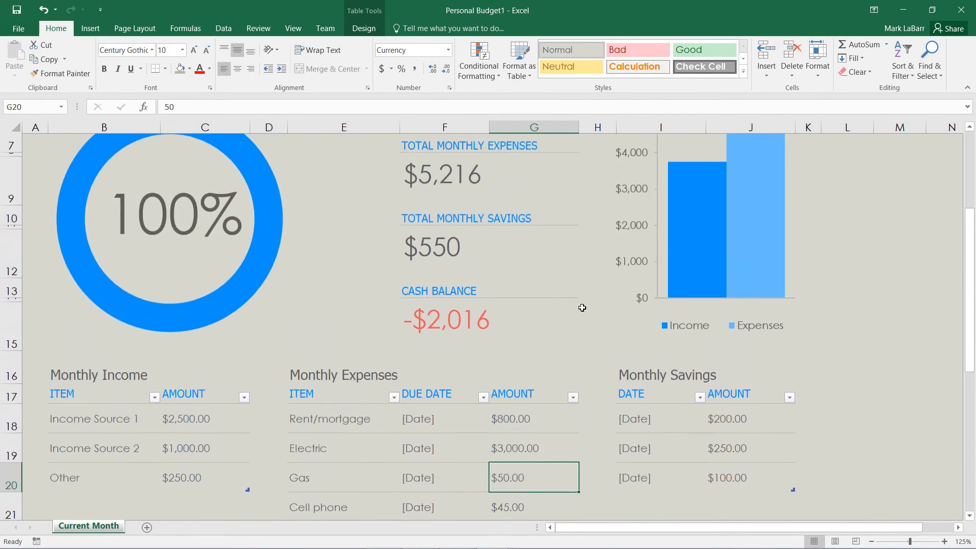
pyautogui.click(435, 462)
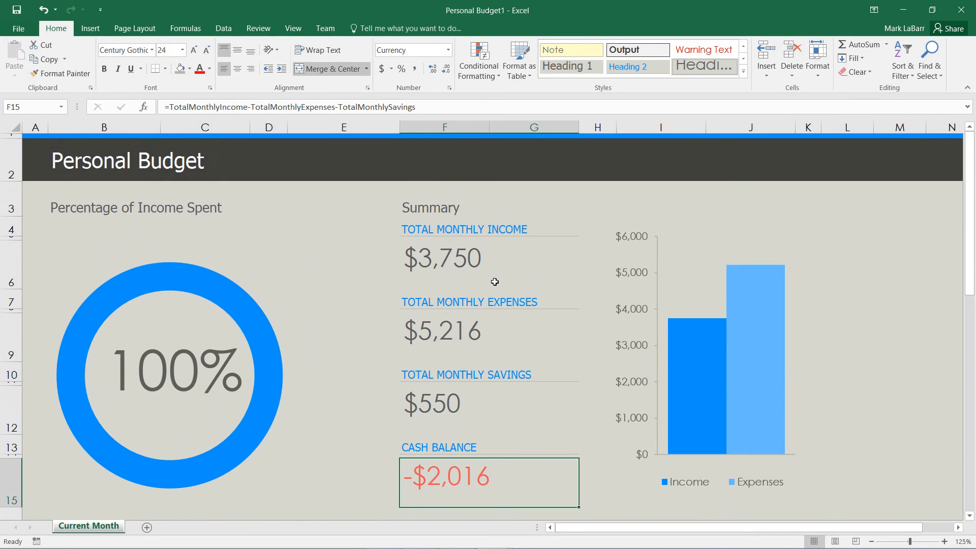
pyautogui.scroll(-8, 495, 282)
pyautogui.scroll(4, 496, 282)
pyautogui.scroll(4, 489, 305)
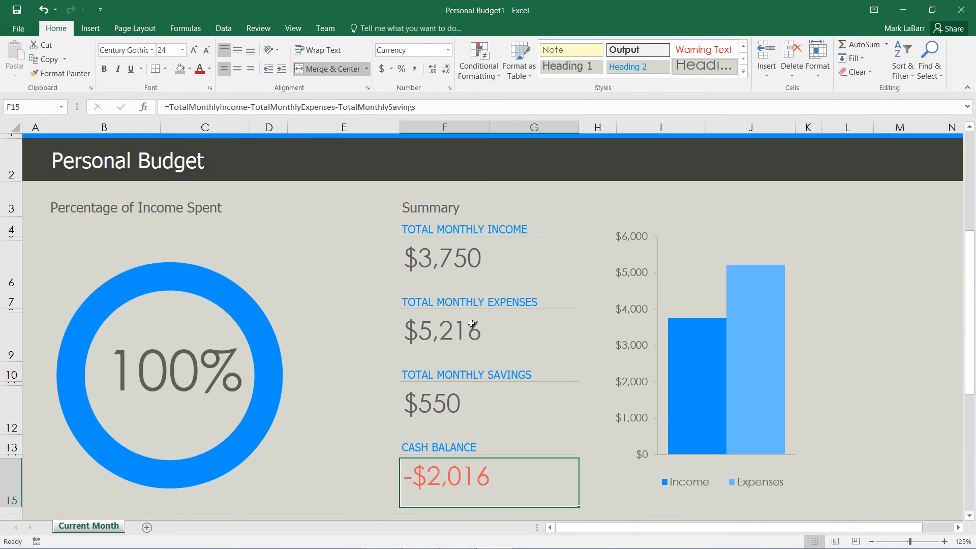
pyautogui.click(104, 162)
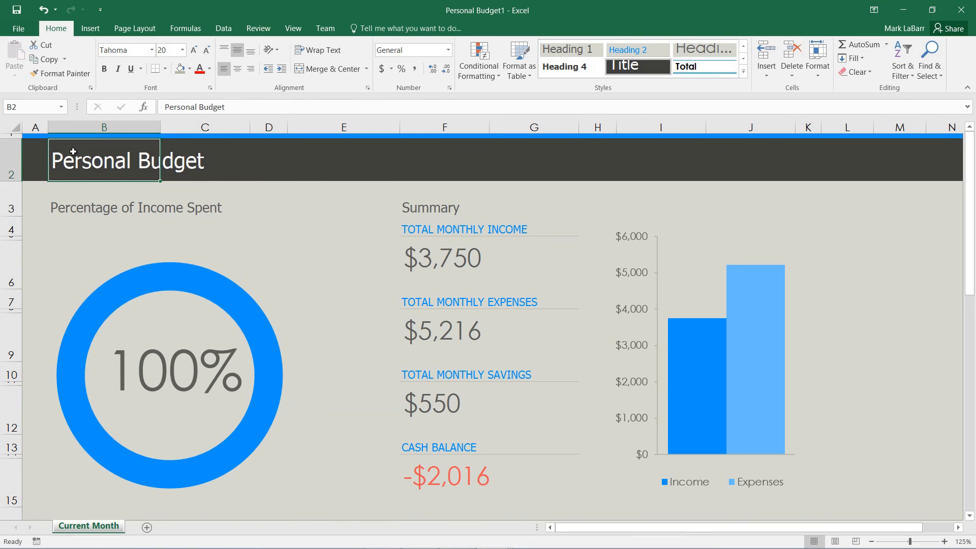
pyautogui.scroll(-4, 462, 305)
pyautogui.scroll(-3, 565, 336)
pyautogui.scroll(3, 618, 273)
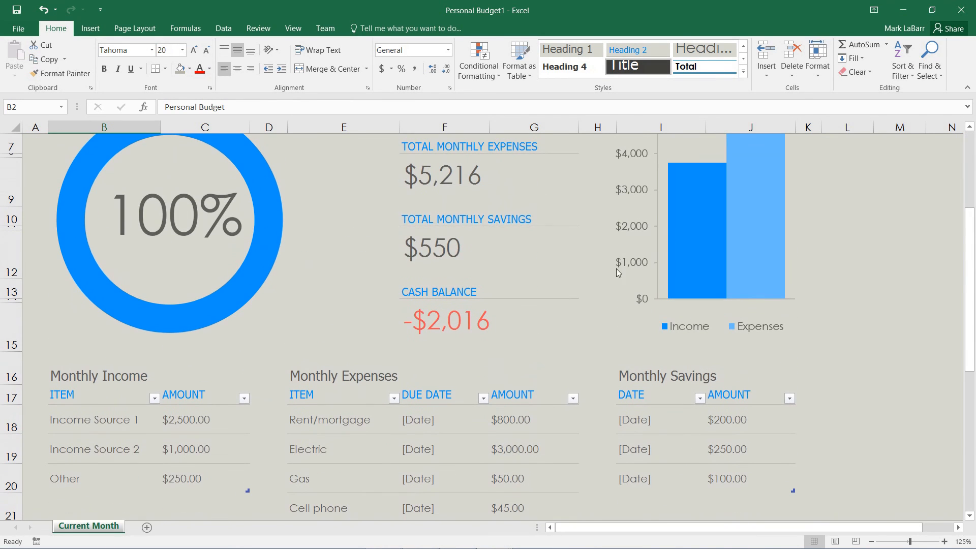